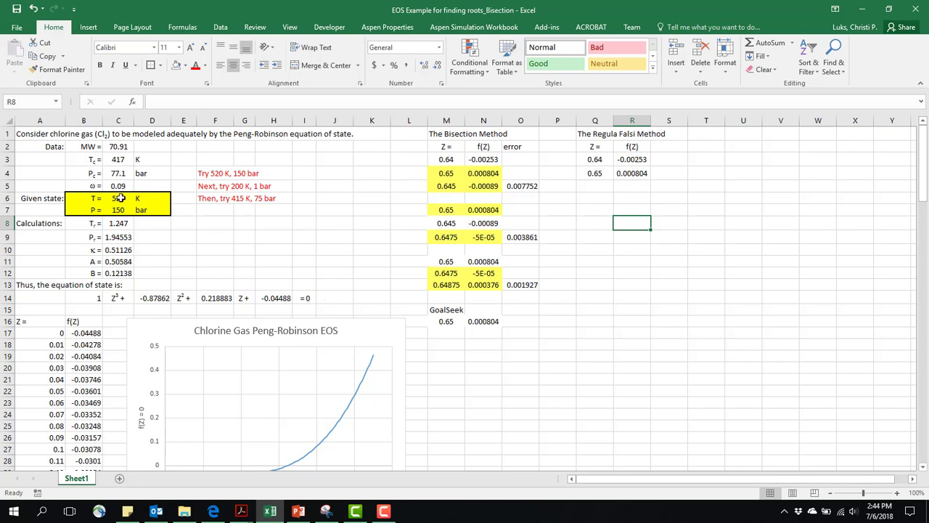
# - Enter the Regula Falsi root estimate =Q3-(Q4-Q3)*R3/(R4-R3) in cell Q5
pyautogui.click(606, 197)
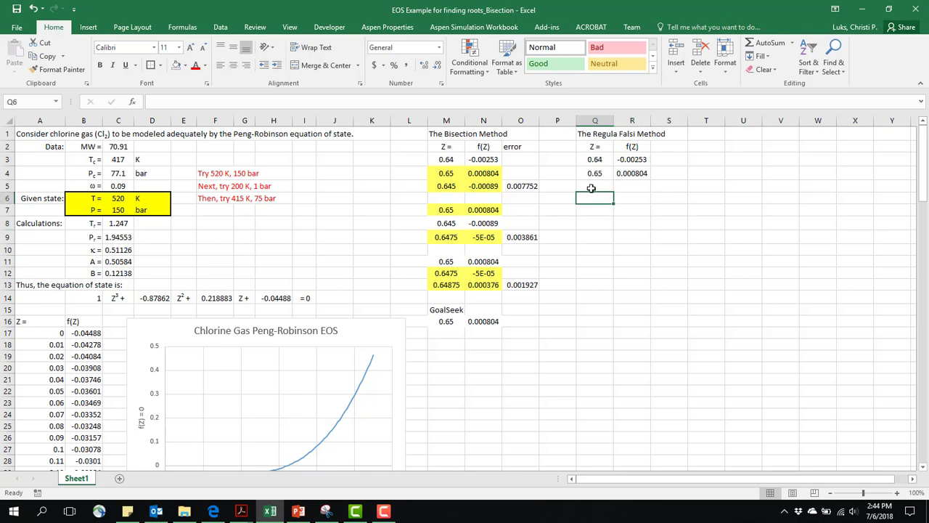
pyautogui.click(590, 188)
pyautogui.write('=')
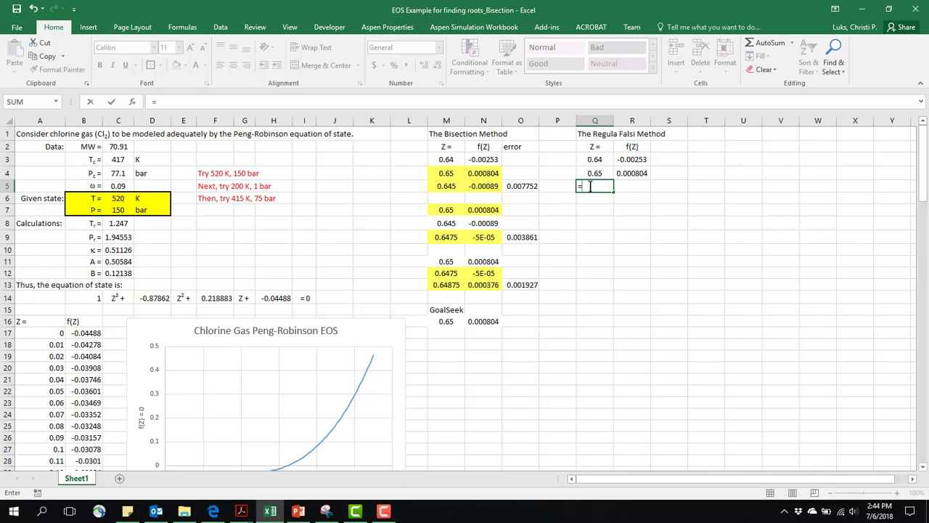
pyautogui.click(598, 159)
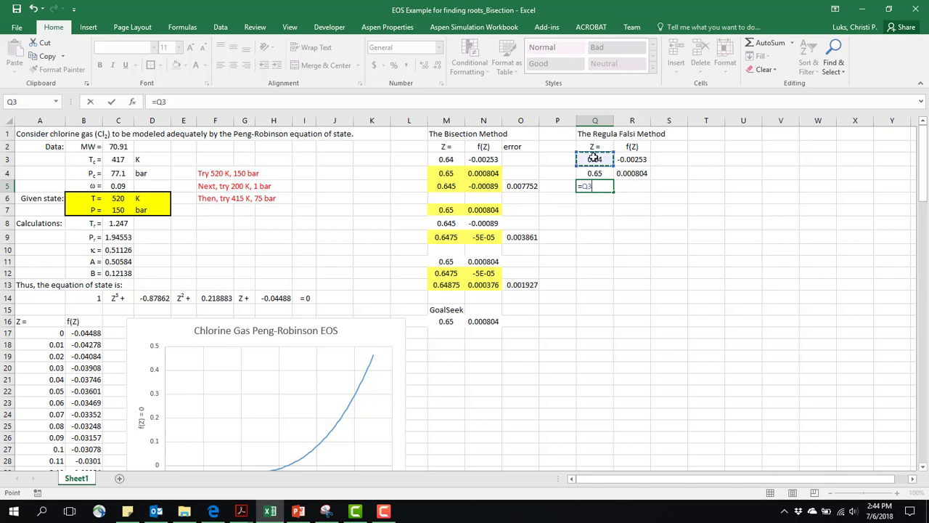
pyautogui.write('-(')
pyautogui.click(593, 174)
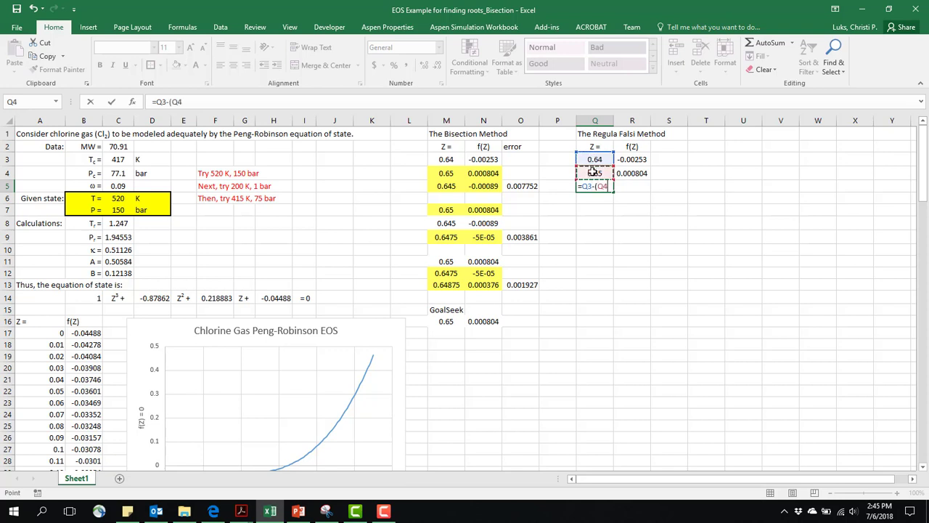
pyautogui.write('-')
pyautogui.click(596, 159)
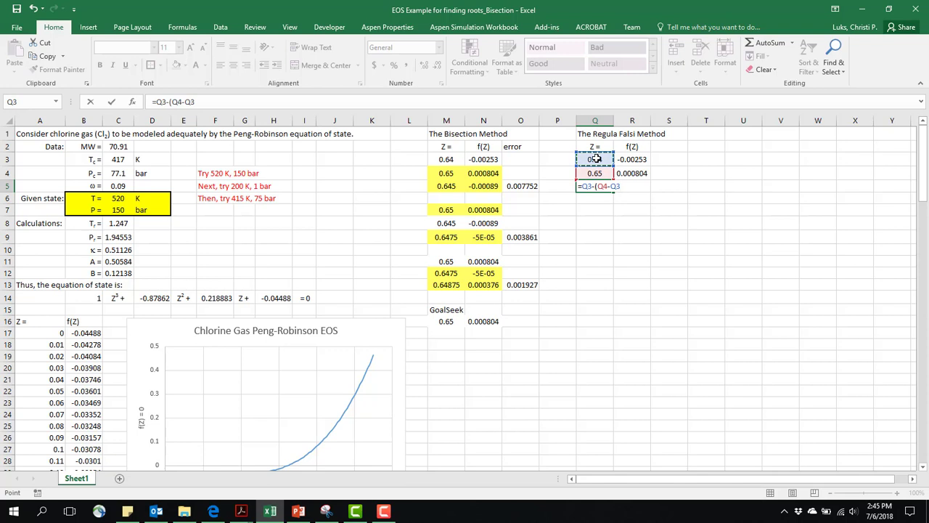
pyautogui.write(')*')
pyautogui.click(639, 158)
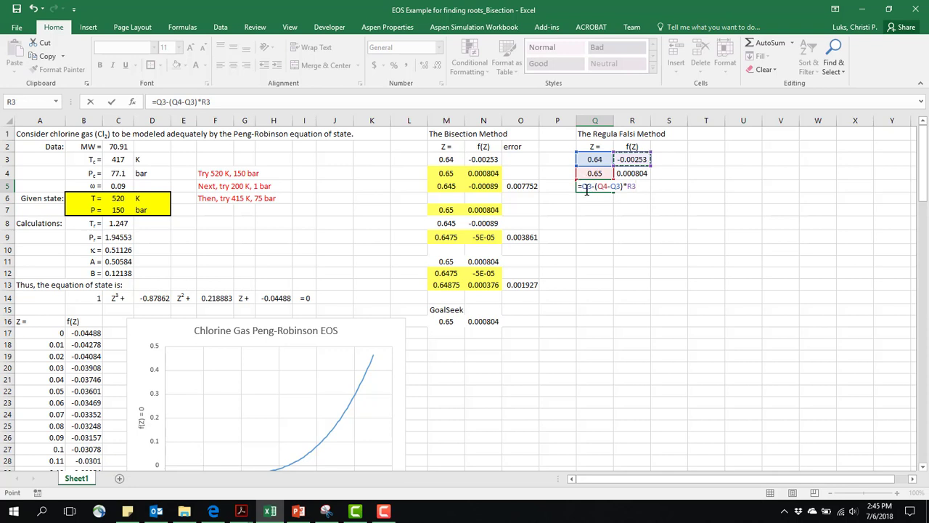
pyautogui.write('/(')
pyautogui.click(631, 172)
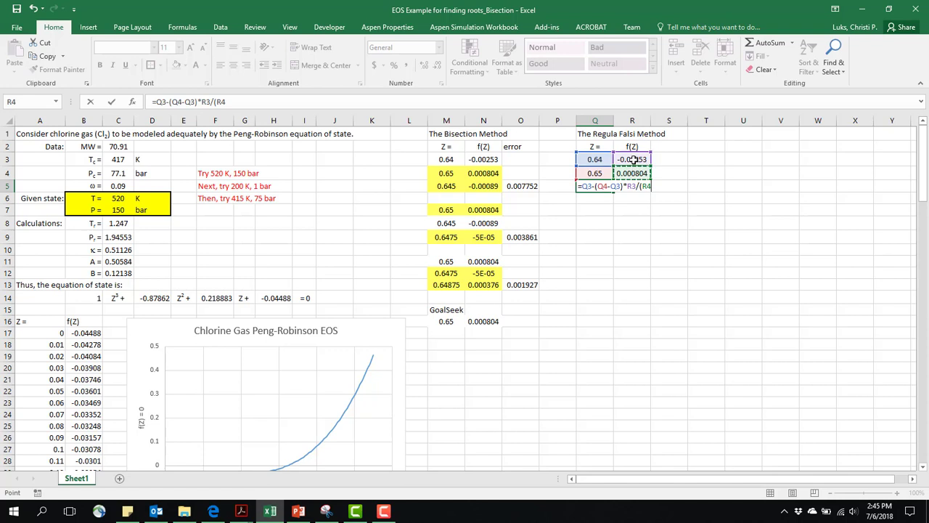
pyautogui.write('-')
pyautogui.click(634, 159)
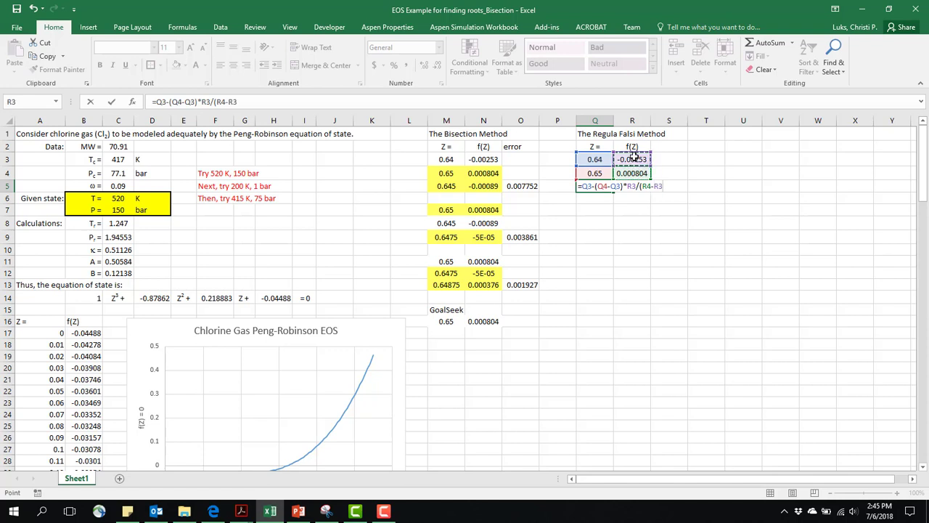
pyautogui.write(')')
pyautogui.press('Return')
pyautogui.click(599, 187)
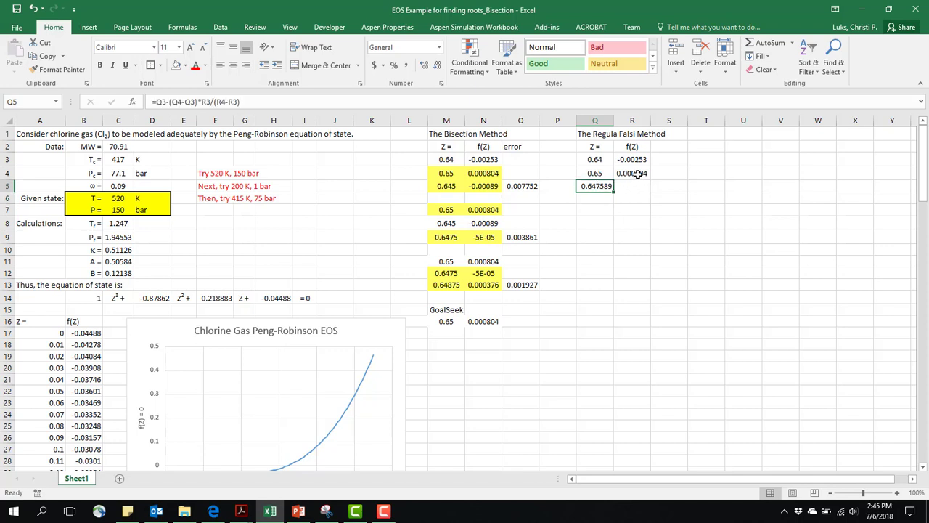
# - Copy the f(Z) formula from R4 into R5 to evaluate the new root estimate
pyautogui.click(637, 174)
pyautogui.hotkey('ctrl', 'c')
pyautogui.click(638, 187)
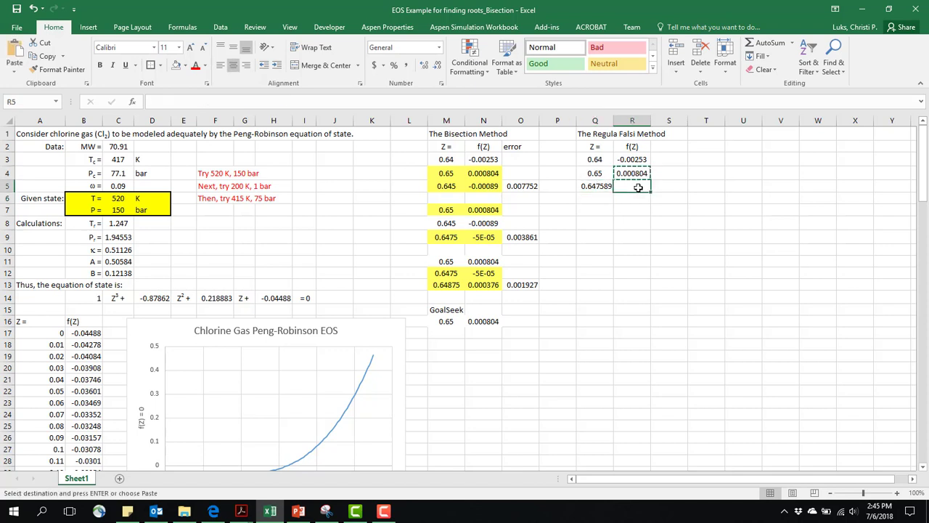
pyautogui.hotkey('ctrl', 'v')
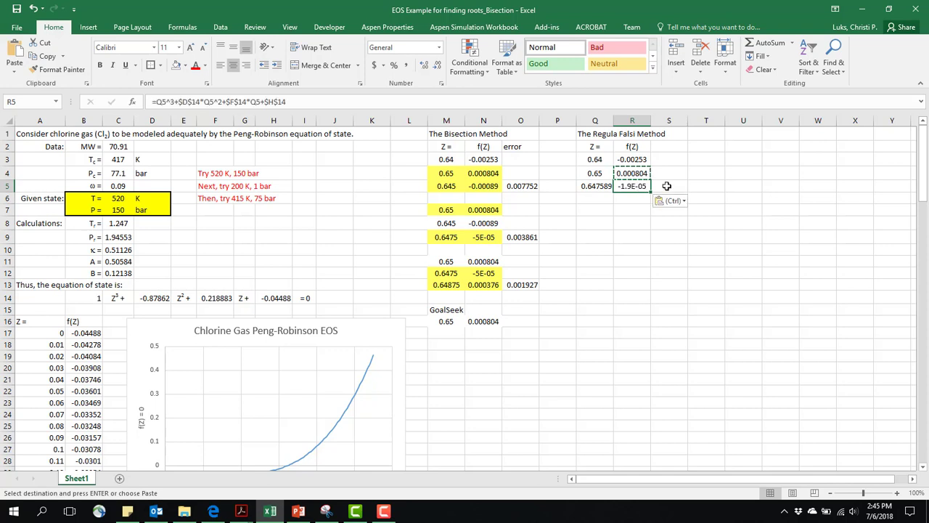
# - Copy the bisection error formula from O5 into S5 for the first Regula Falsi iteration
pyautogui.press('Right')
pyautogui.click(533, 187)
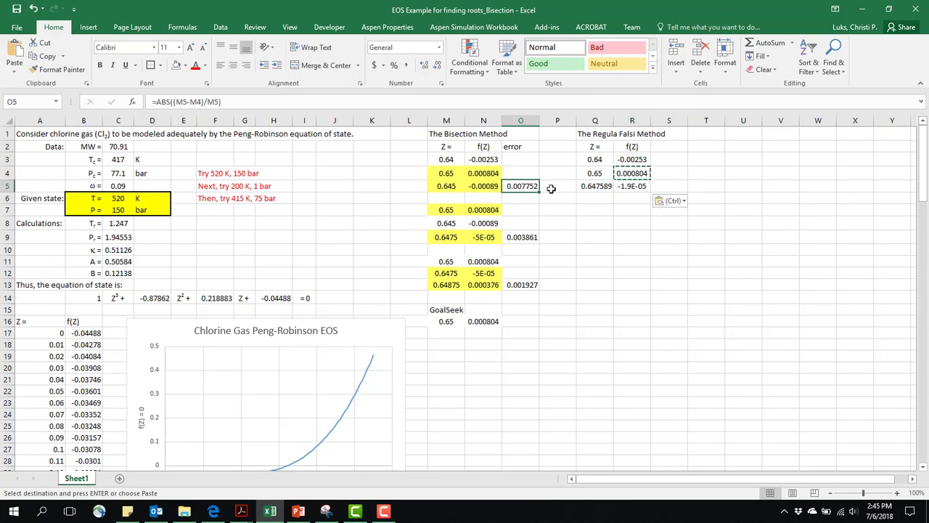
pyautogui.hotkey('ctrl', 'c')
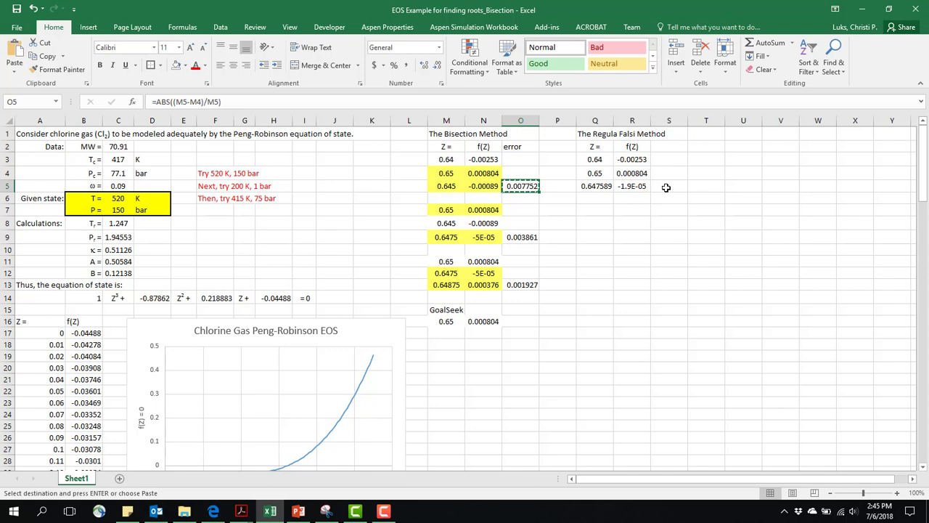
pyautogui.click(664, 187)
pyautogui.hotkey('ctrl', 'v')
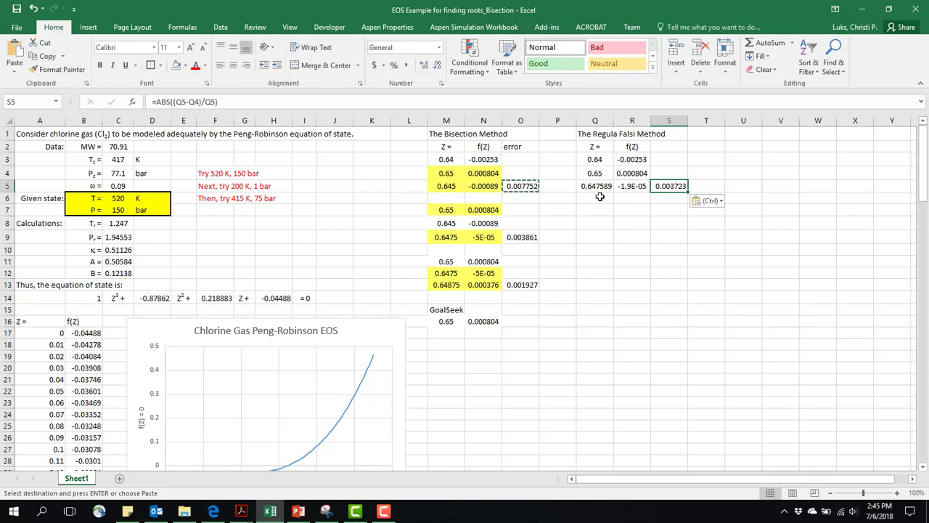
# - Copy the first Regula Falsi iteration block Q3:S5 to the rows starting at Q7
pyautogui.moveTo(594, 159); pyautogui.dragTo(667, 186)
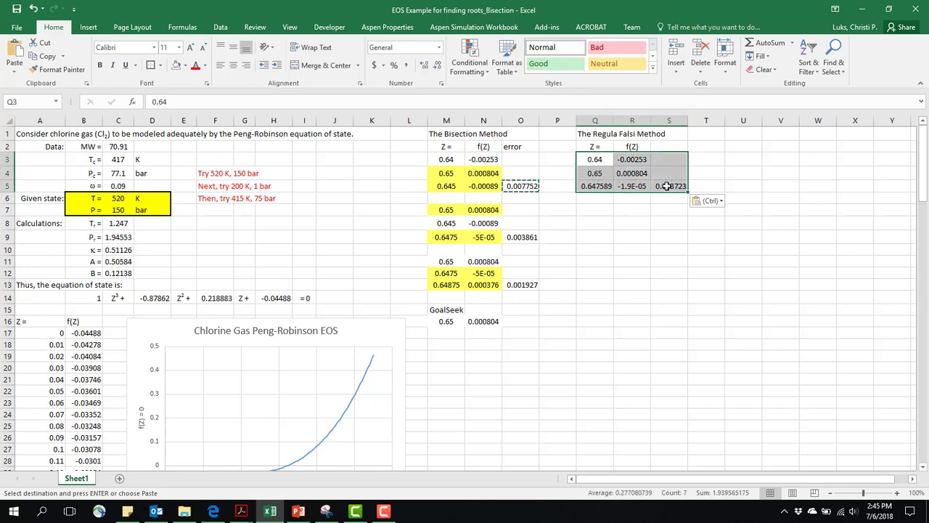
pyautogui.hotkey('ctrl', 'c')
pyautogui.click(594, 210)
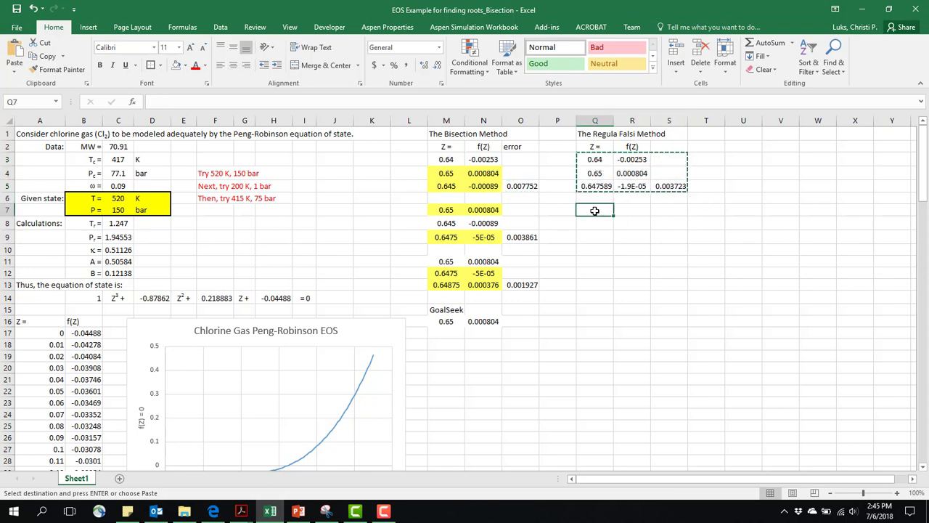
pyautogui.hotkey('ctrl', 'v')
# - Replace the lower bound in Q7 with a reference to the previous root estimate, =Q5
pyautogui.click(601, 223)
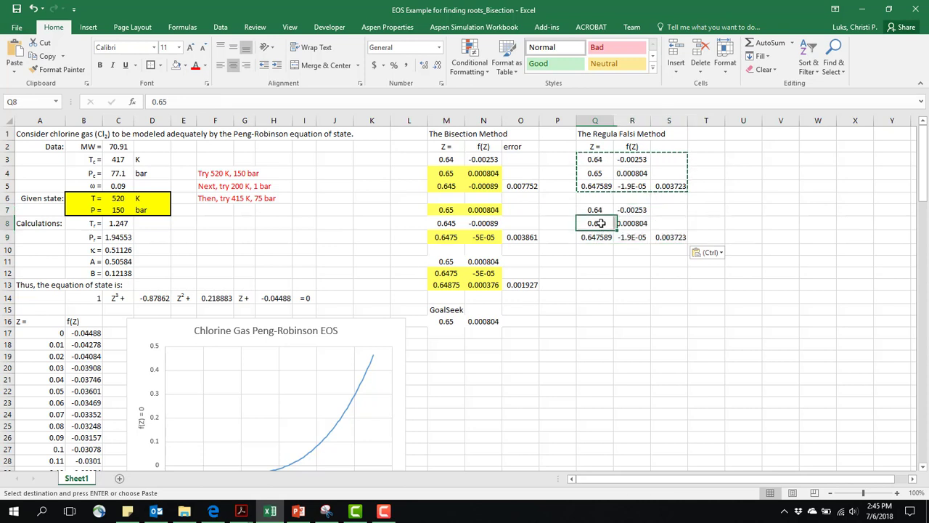
pyautogui.click(600, 210)
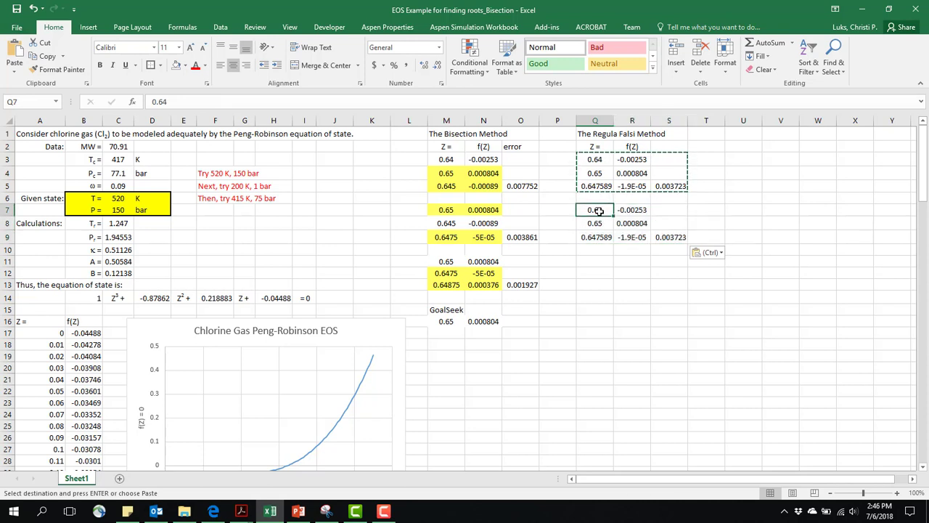
pyautogui.write('=')
pyautogui.click(597, 185)
pyautogui.press('Return')
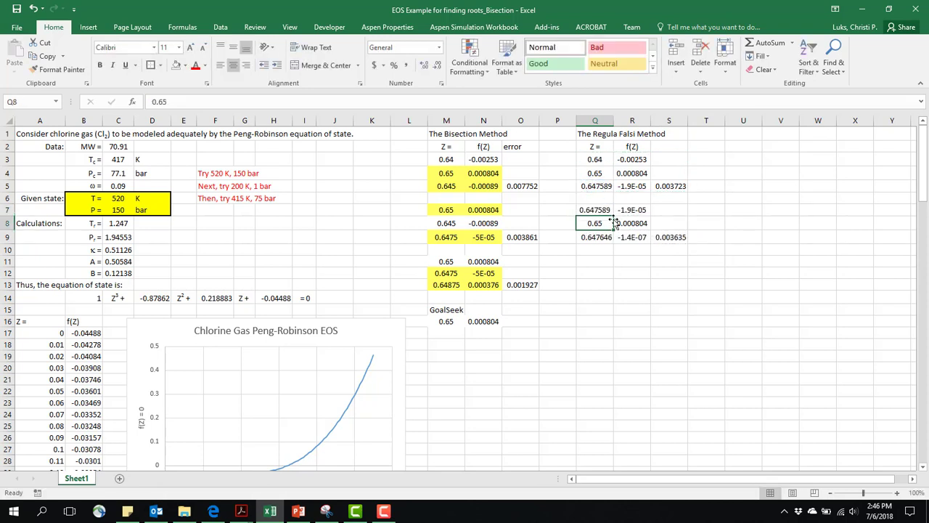
# - Copy the second iteration block Q7:S9 to the rows starting at Q11 for a third iteration
pyautogui.click(600, 262)
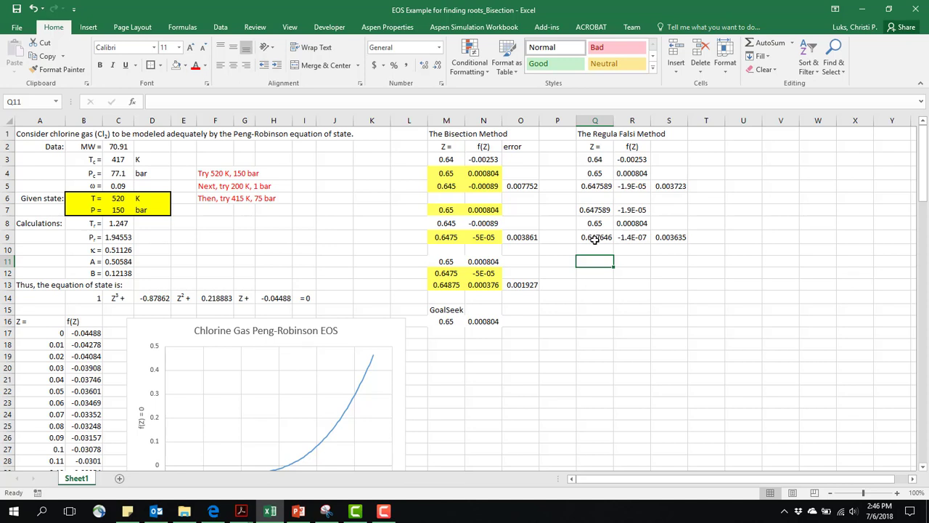
pyautogui.click(595, 237)
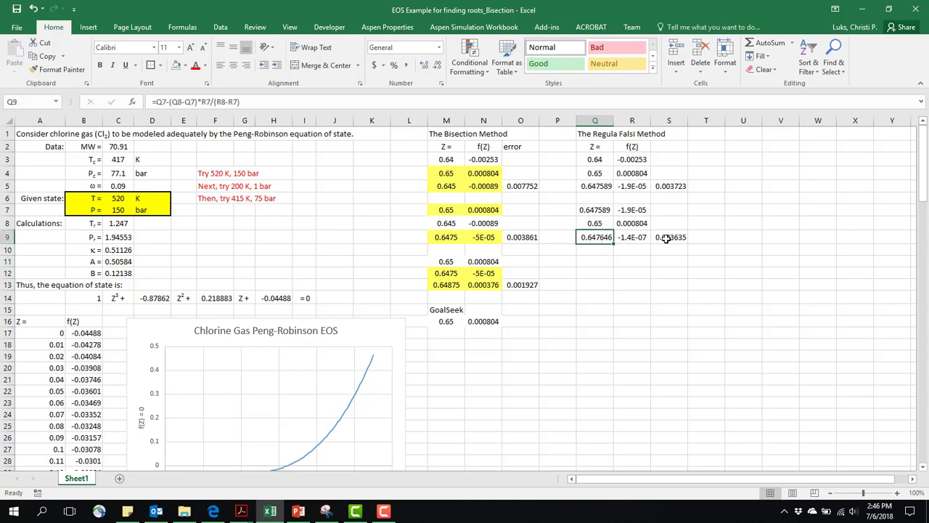
pyautogui.click(597, 260)
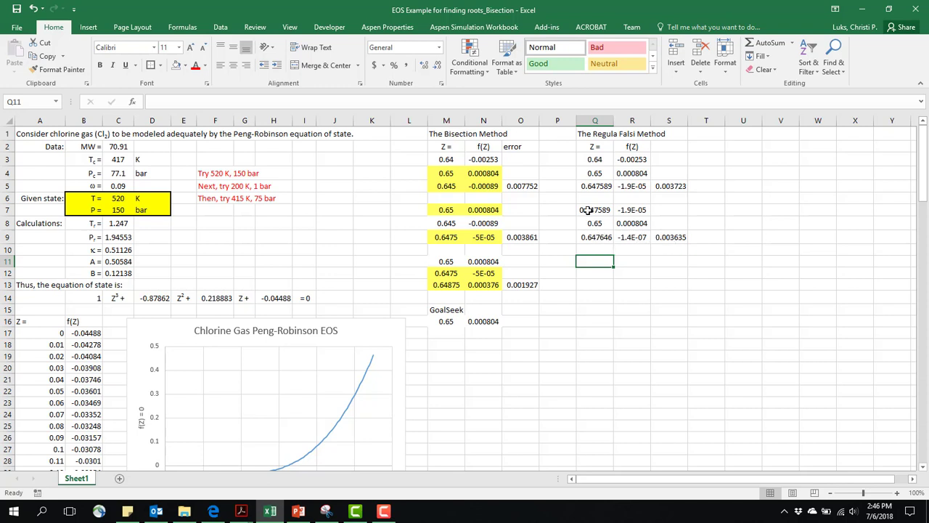
pyautogui.moveTo(591, 211); pyautogui.dragTo(667, 236)
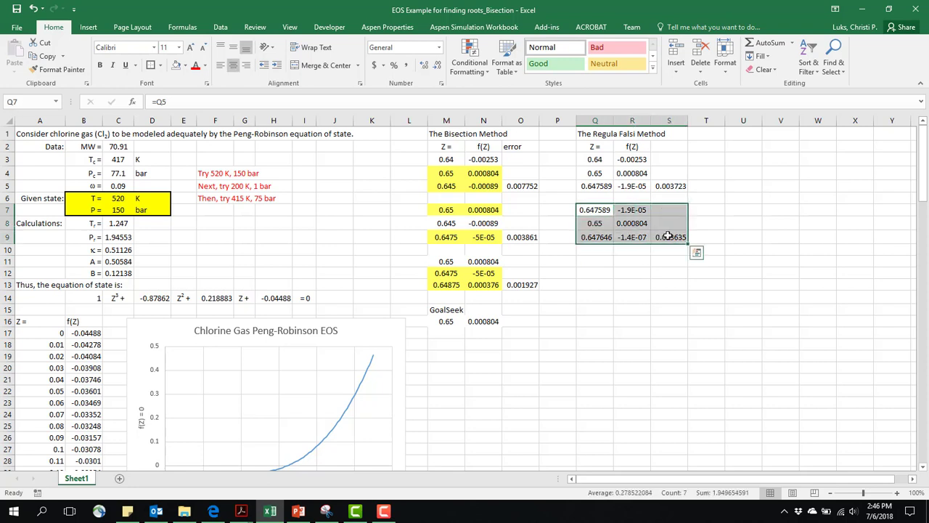
pyautogui.hotkey('ctrl', 'c')
pyautogui.click(596, 263)
pyautogui.hotkey('ctrl', 'v')
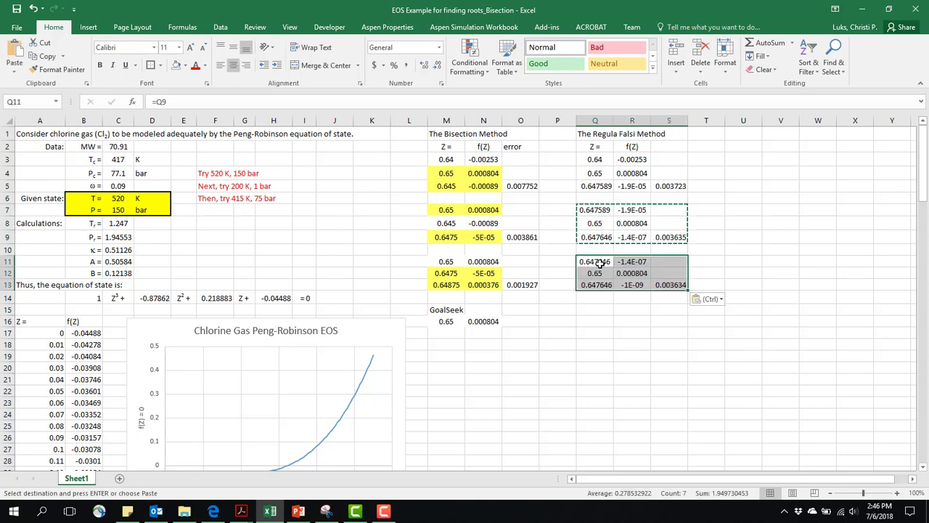
# - Set the third iteration's lower bound in Q11 to the second iteration's root estimate, =Q9
pyautogui.click(597, 262)
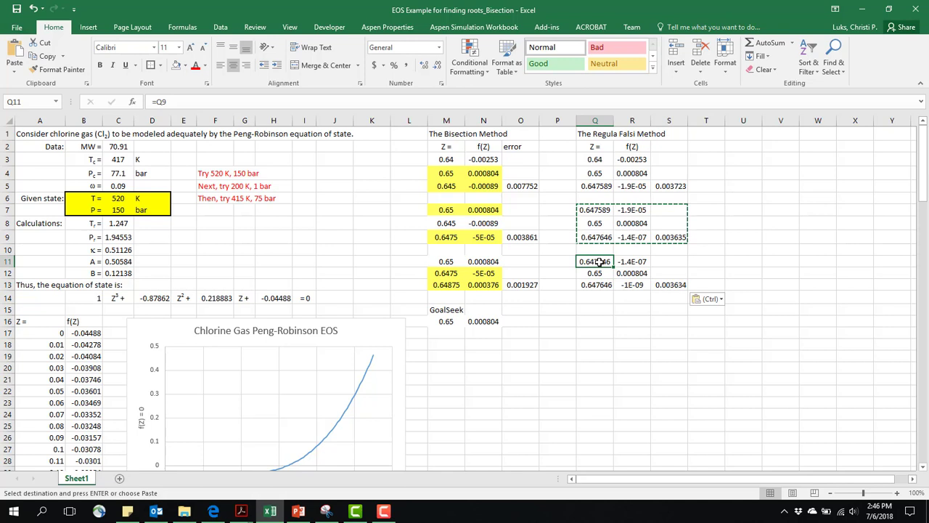
pyautogui.write('=')
pyautogui.click(603, 236)
pyautogui.press('Return')
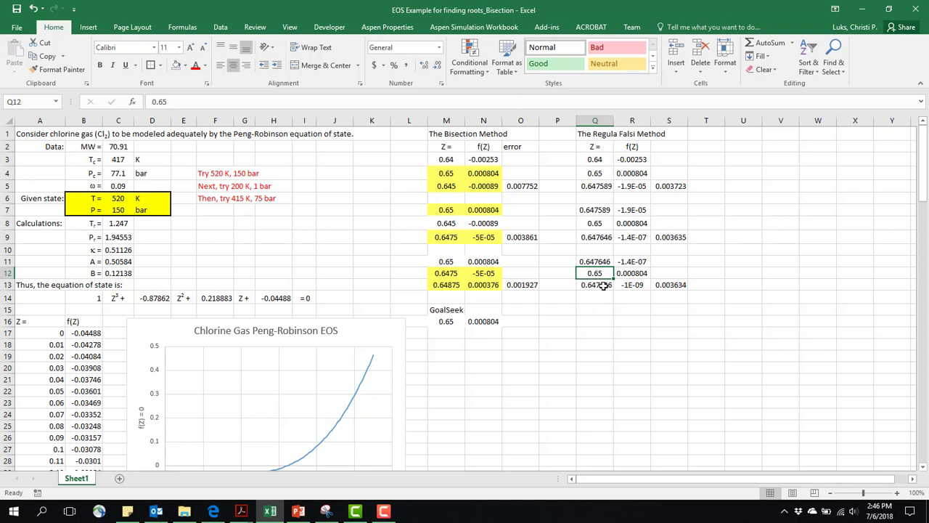
# - Inspect the root estimate formula in Q13 and the error formulas in S5 and S13
pyautogui.click(598, 287)
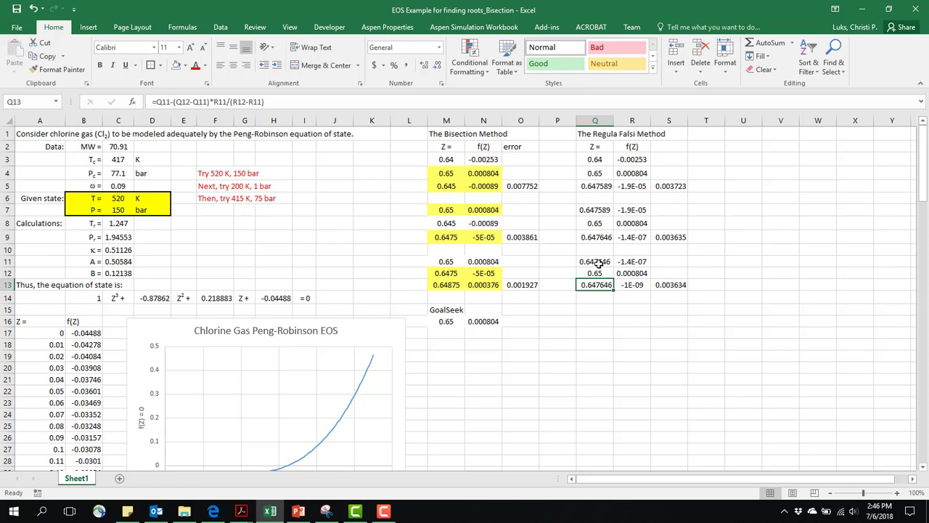
pyautogui.click(672, 188)
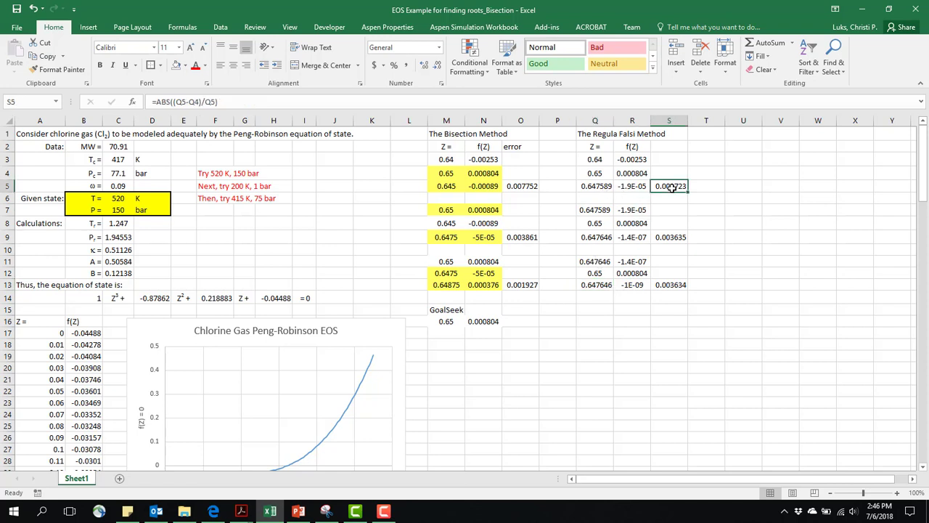
pyautogui.click(673, 286)
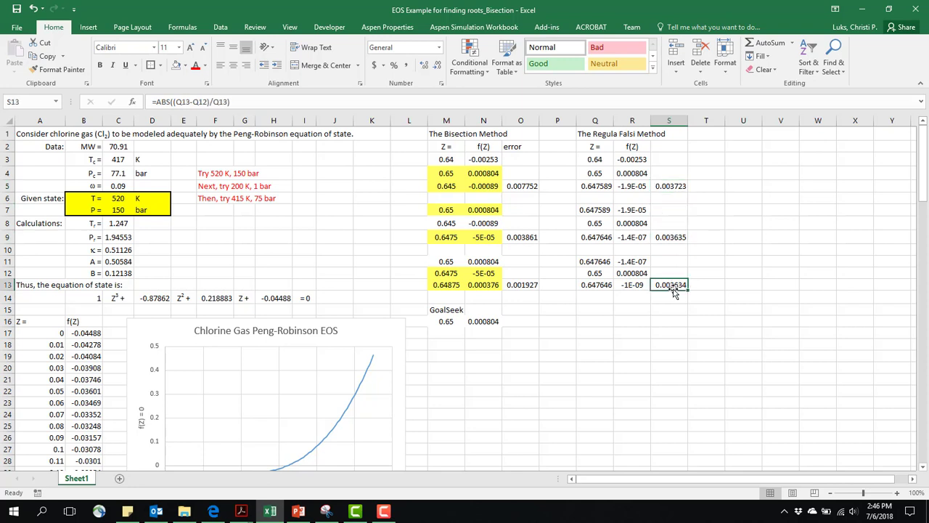
pyautogui.click(216, 102)
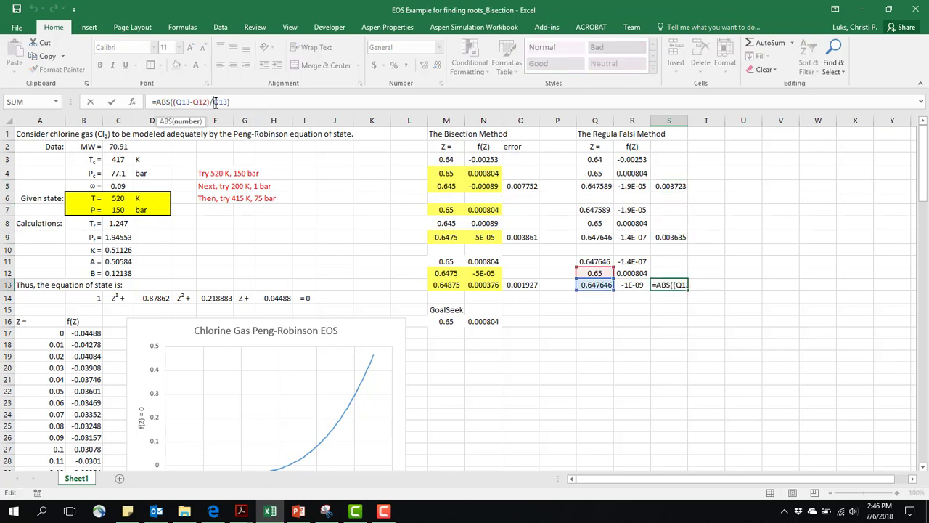
pyautogui.press('Return')
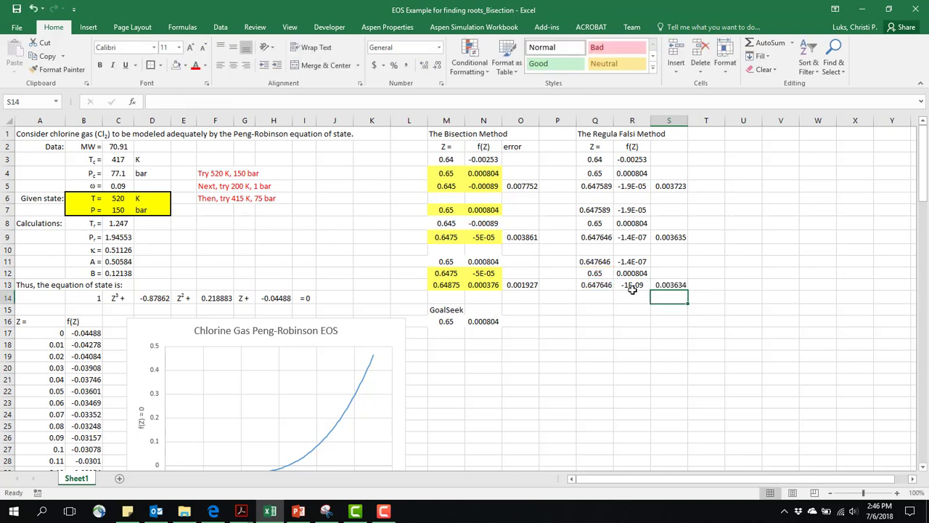
pyautogui.click(662, 286)
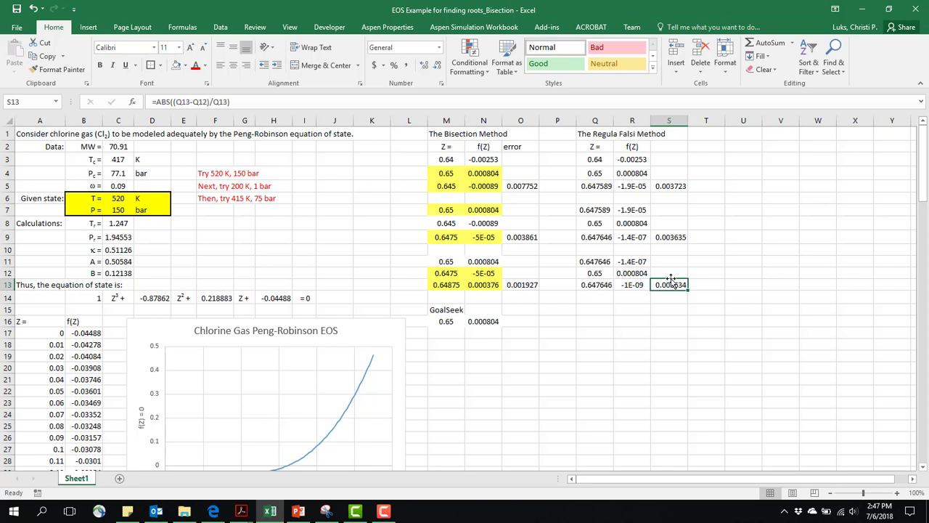
# - Inspect the cell references in the first iteration's error formula in S5
pyautogui.click(701, 186)
pyautogui.click(655, 185)
pyautogui.click(183, 101)
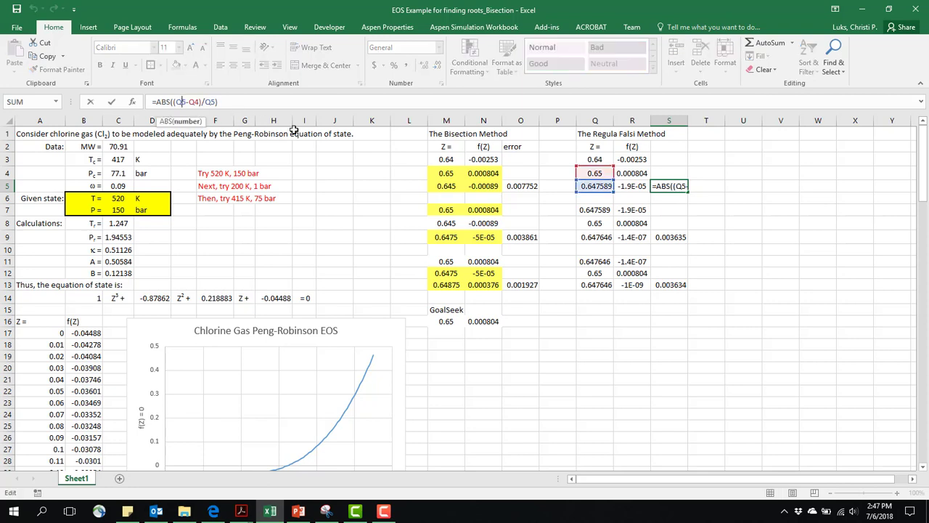
# - Enter an alternative error formula for the first iteration in T5, relative to the lower bound: =ABS(Q5-Q3)/Q5
pyautogui.click(704, 187)
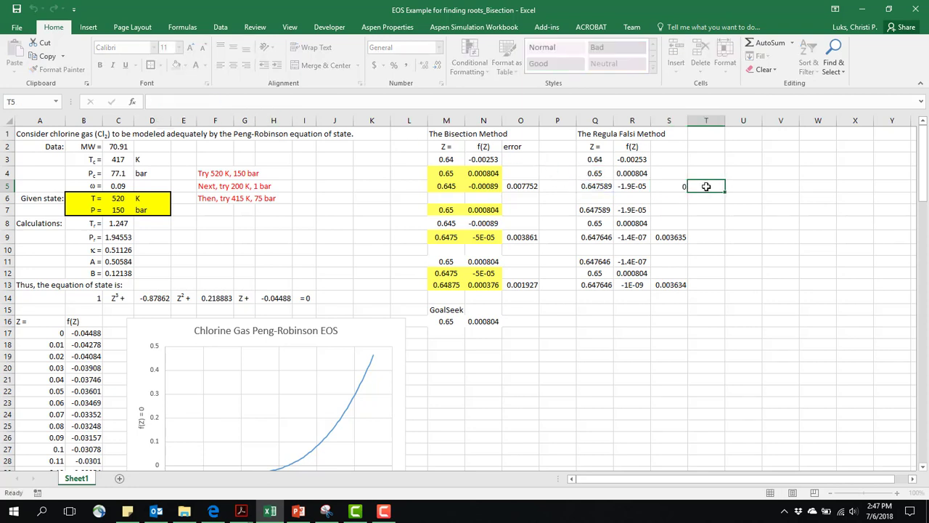
pyautogui.write('=')
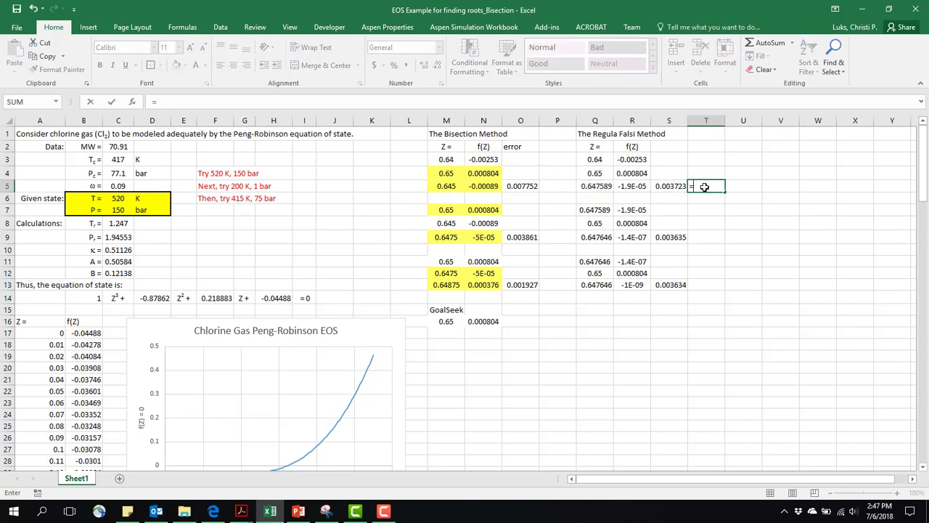
pyautogui.write('abs')
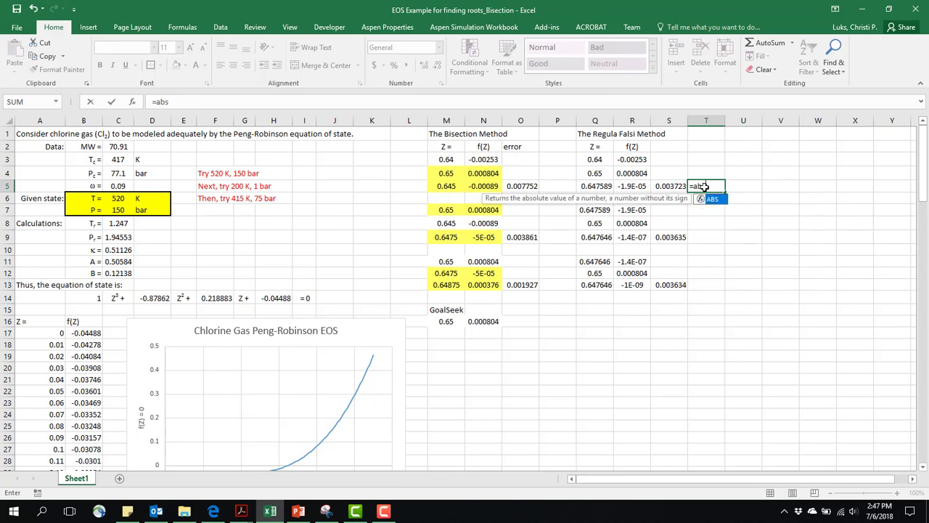
pyautogui.write('(')
pyautogui.click(603, 186)
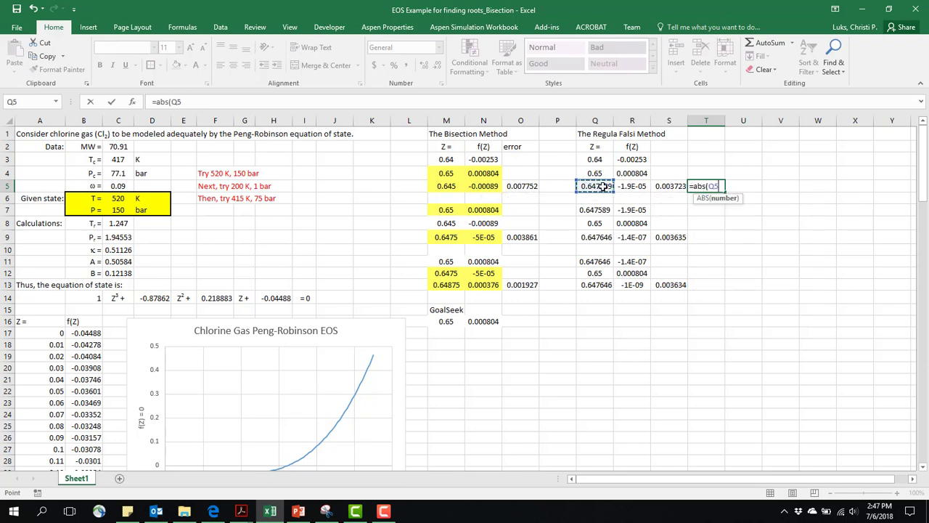
pyautogui.write('-')
pyautogui.click(598, 161)
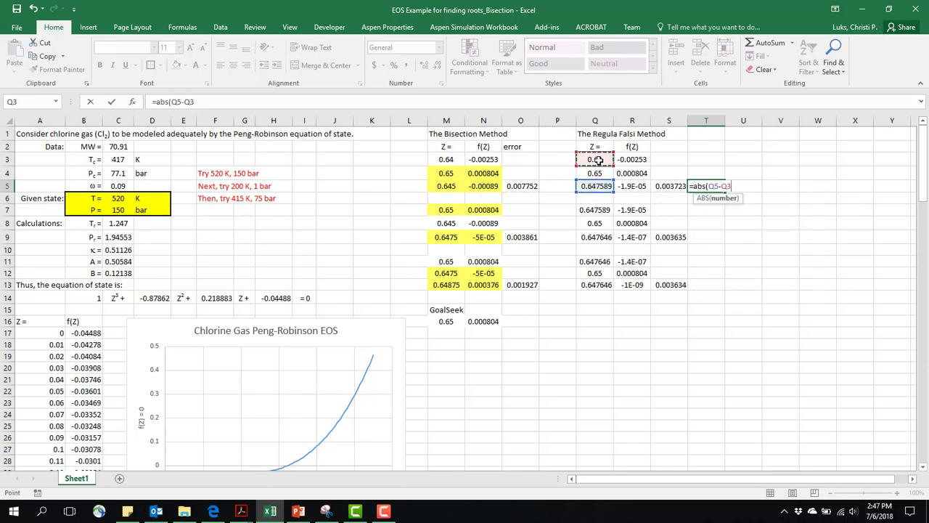
pyautogui.write(')')
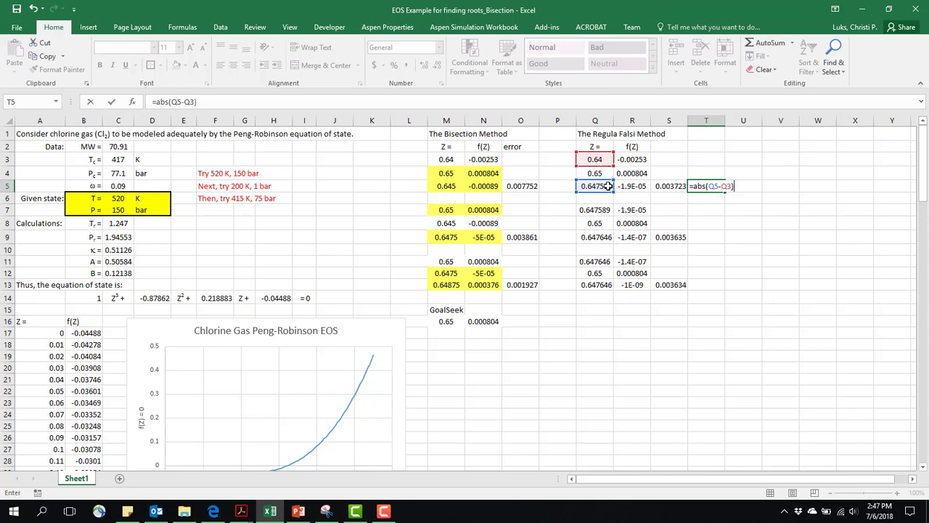
pyautogui.write('/')
pyautogui.click(605, 188)
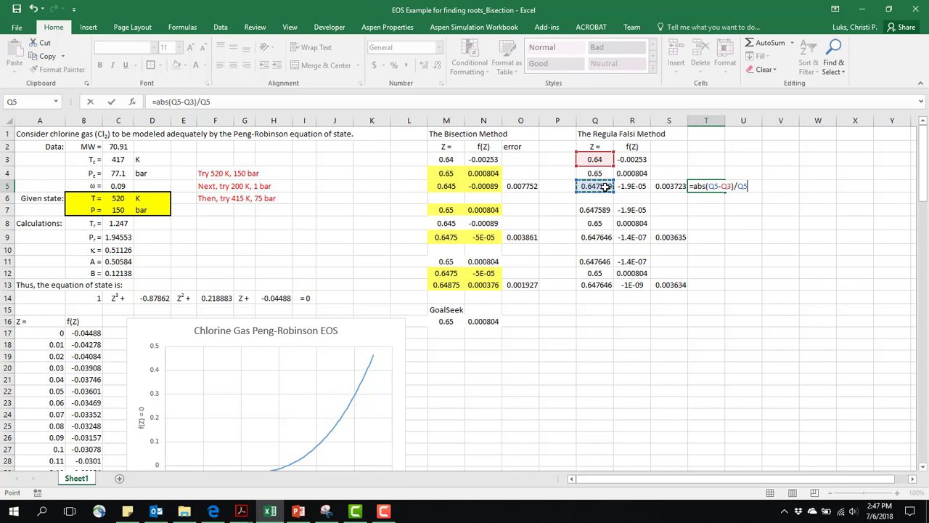
pyautogui.press('Return')
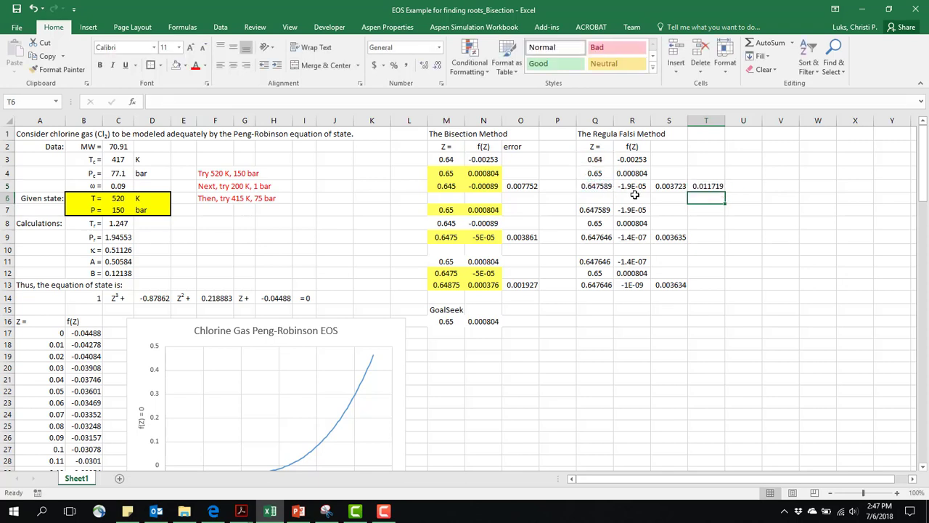
# - Copy the T5 error formula to T9 and T13 for the second and third iterations
pyautogui.click(715, 185)
pyautogui.hotkey('ctrl', 'c')
pyautogui.click(711, 236)
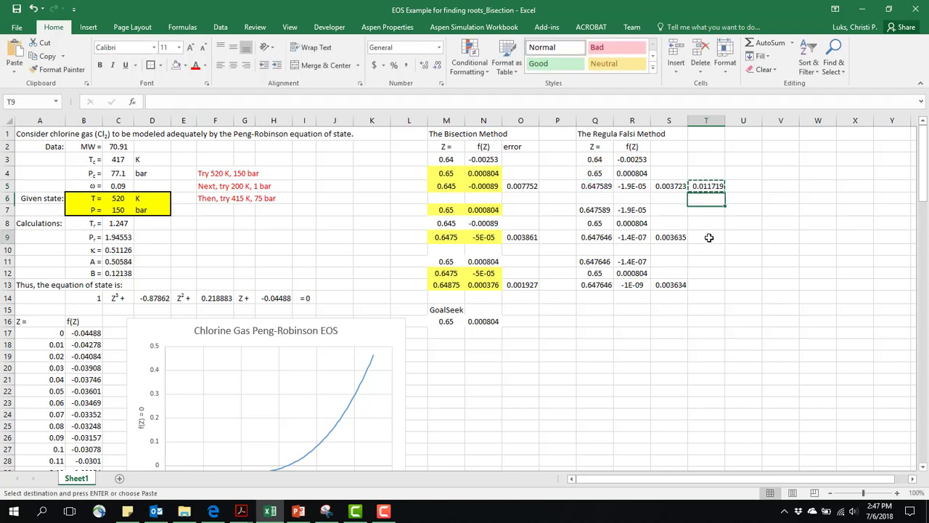
pyautogui.hotkey('ctrl', 'v')
pyautogui.click(710, 284)
pyautogui.hotkey('ctrl', 'v')
pyautogui.click(703, 307)
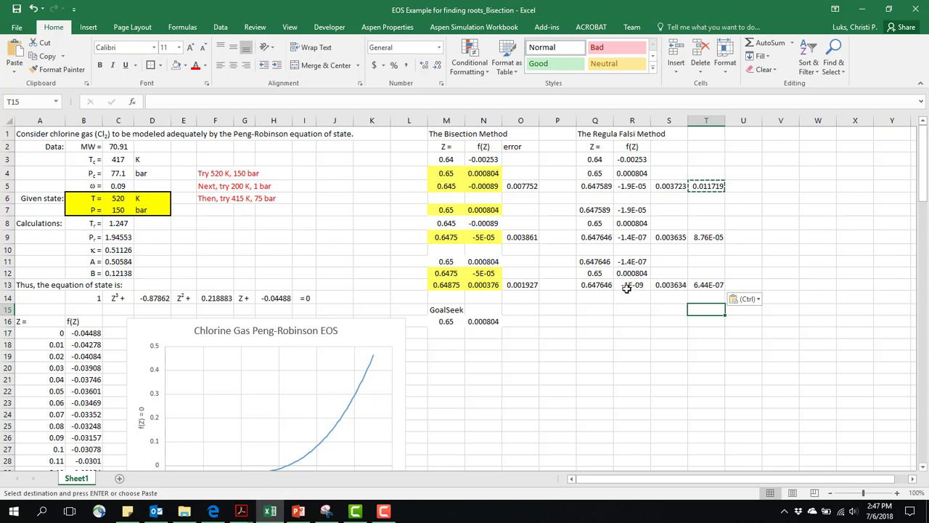
pyautogui.click(598, 285)
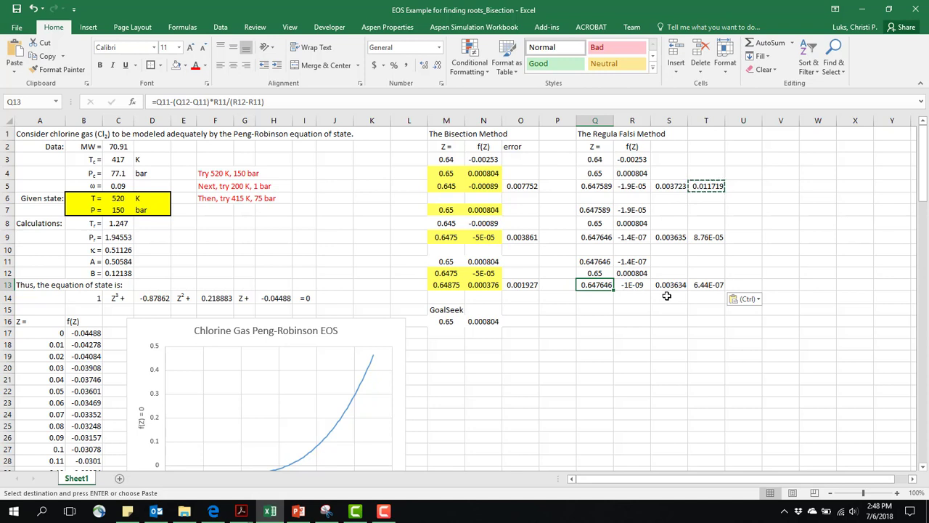
pyautogui.press('Escape')
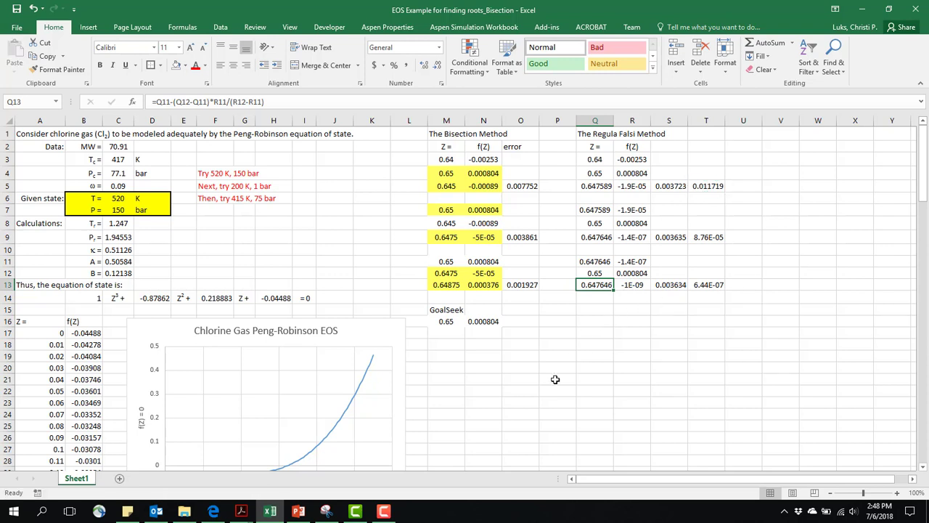
pyautogui.click(385, 512)
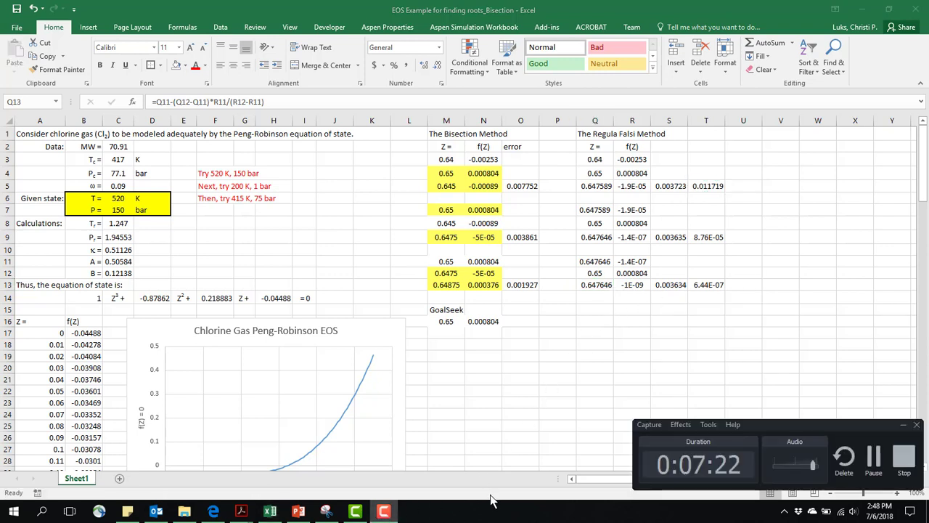